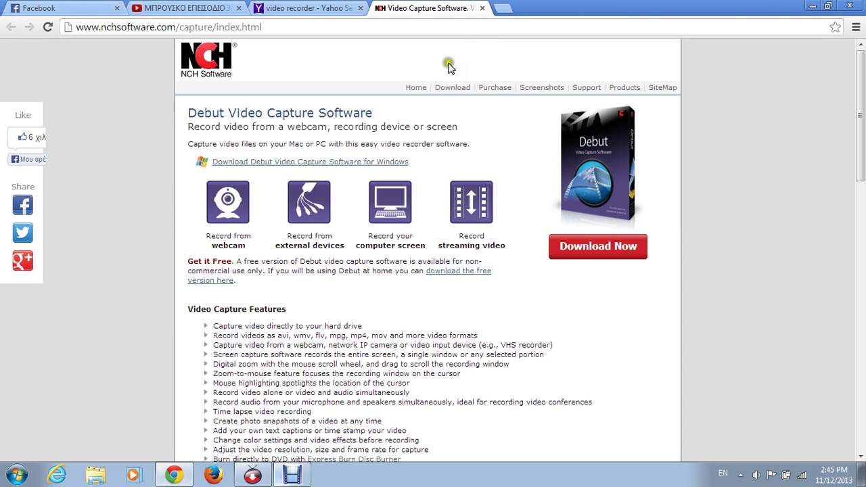
Close the Debut Video Capture and video recorder search pages, and open the Φυλετικές Μάχες site in a new tab.
click(480, 8)
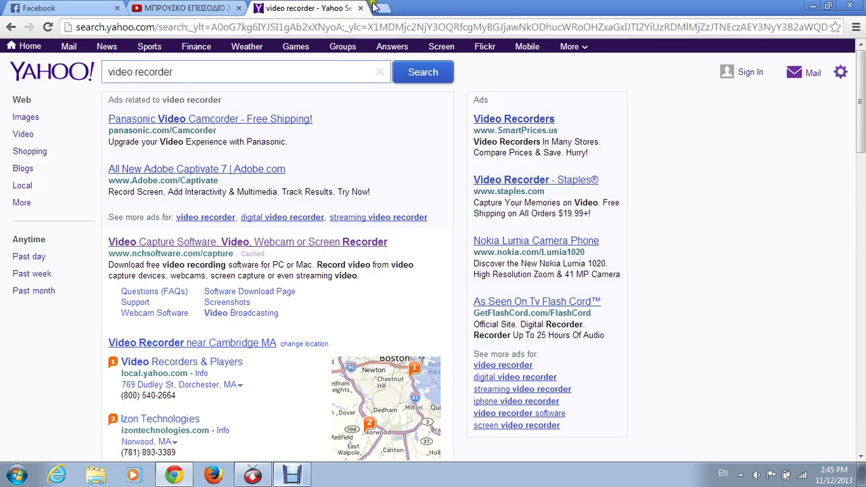
click(360, 9)
click(257, 6)
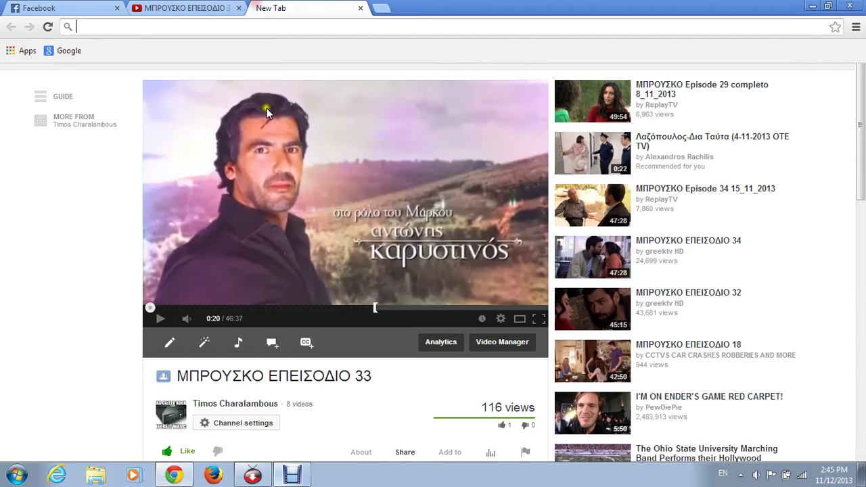
click(383, 253)
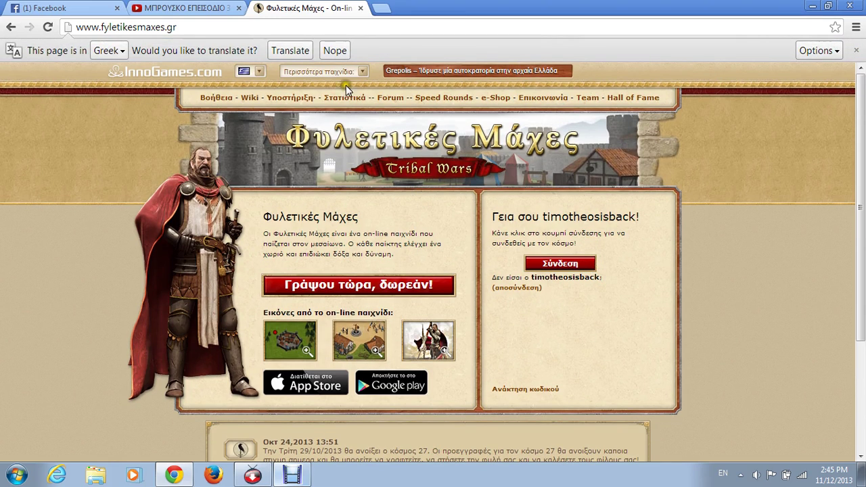
Search the web for dvdvideosoft in a new tab and open the official DVDVideoSoft site from the results.
click(380, 7)
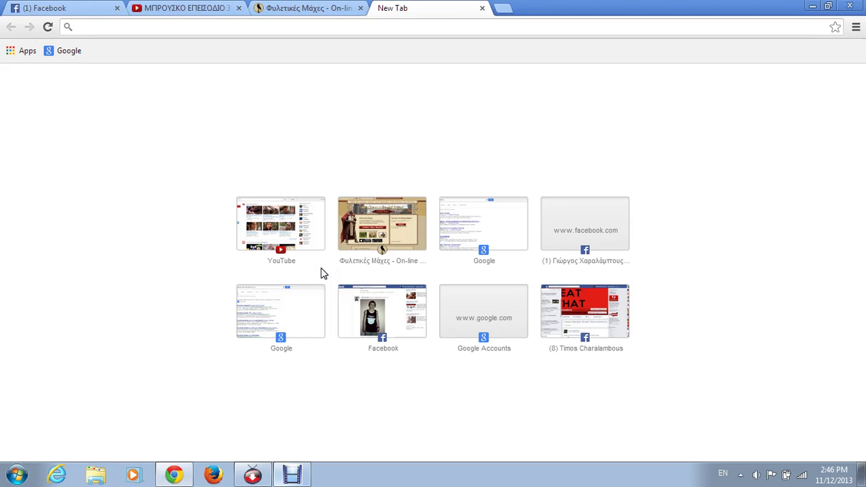
text(dvdvideosoft)
key(Return)
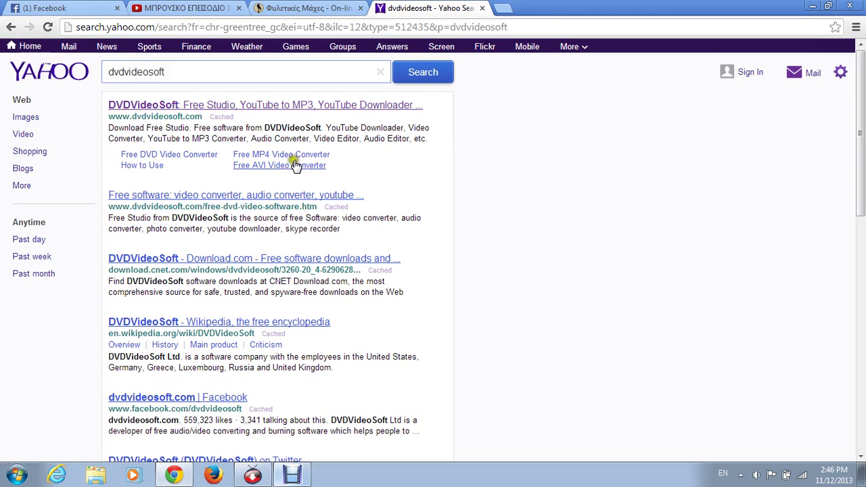
click(310, 106)
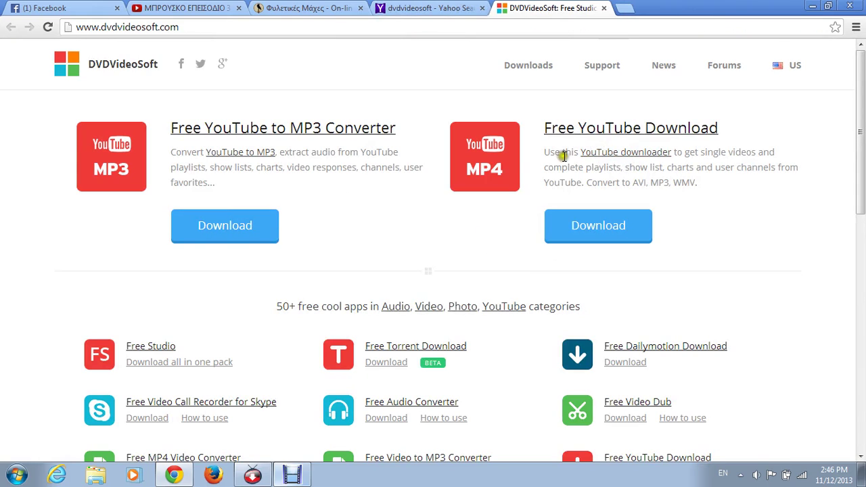
Download the Free Studio all-in-one pack from the DVDVideoSoft home page.
scroll(425, 332, down, 3)
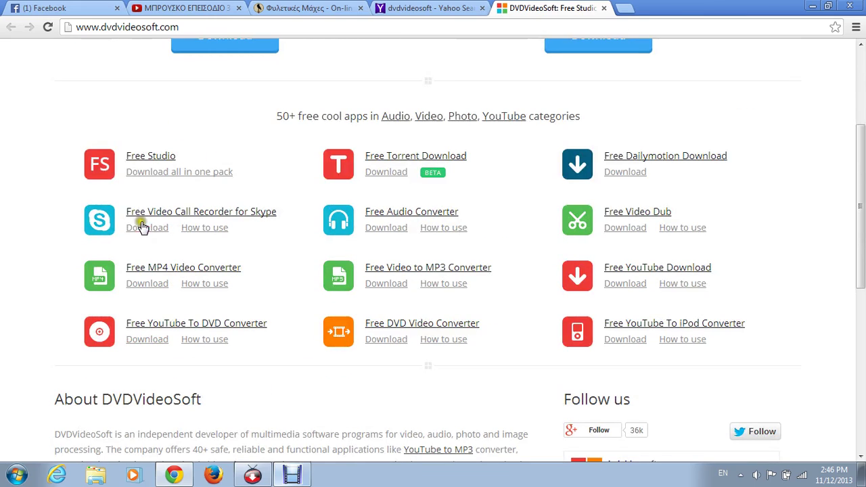
click(155, 287)
click(139, 173)
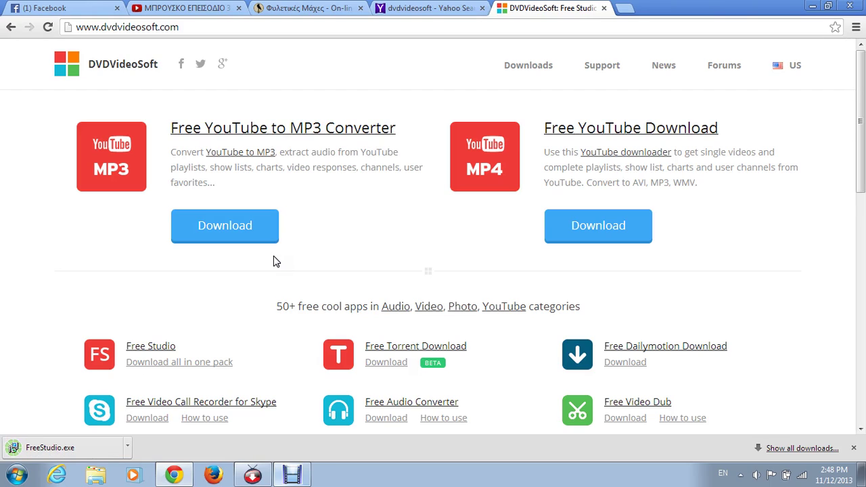
Run the downloaded FreeStudio.exe installer and choose English as the setup language.
click(57, 448)
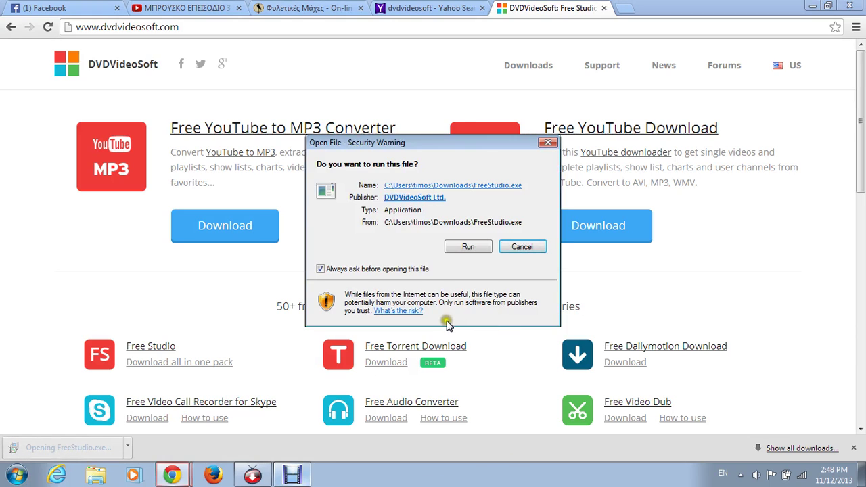
click(470, 248)
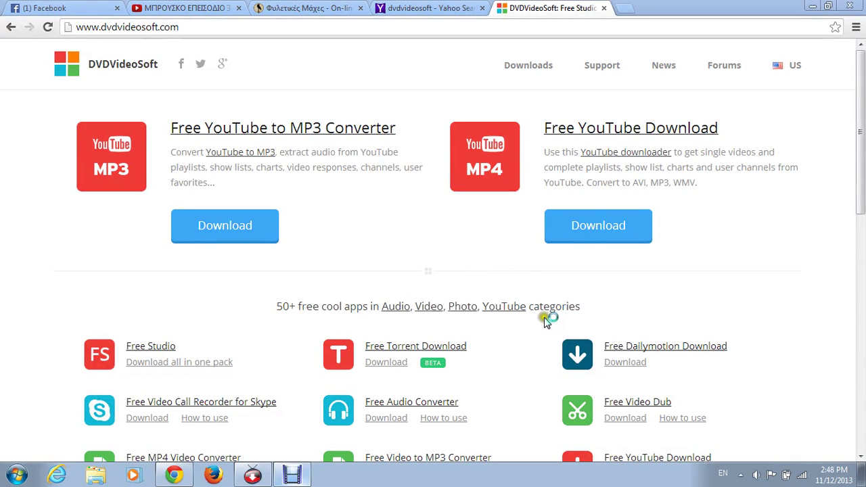
click(507, 242)
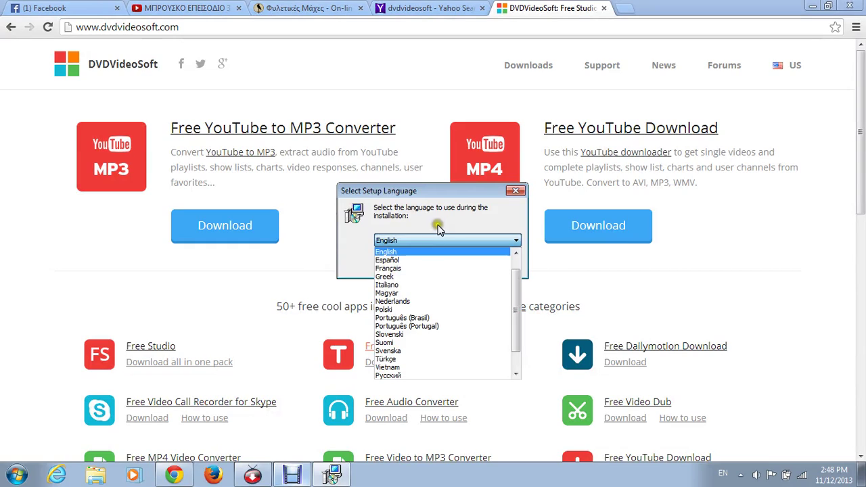
click(413, 253)
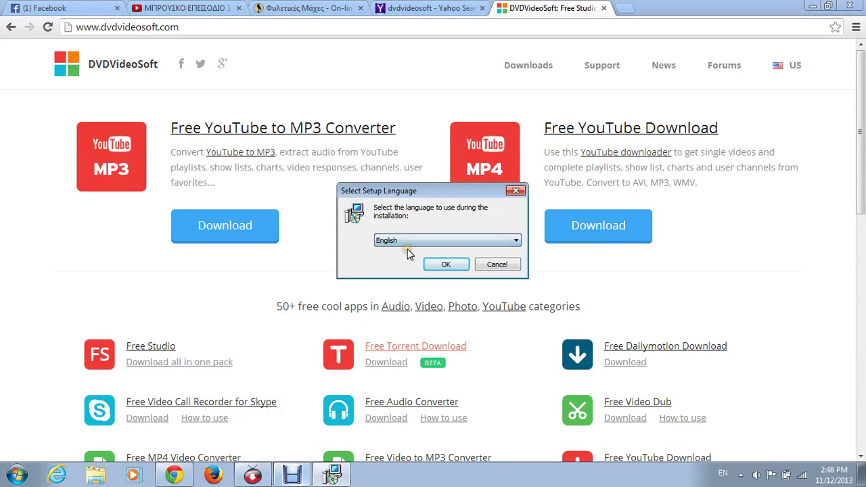
click(445, 264)
click(331, 252)
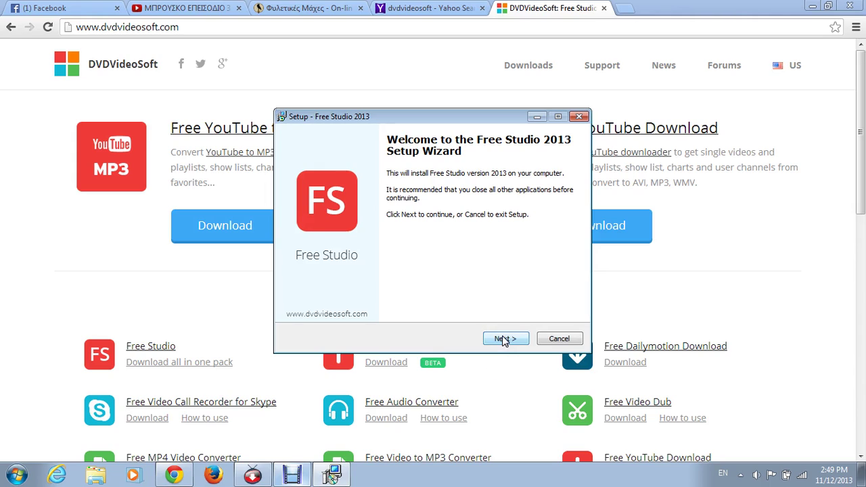
Accept the Free Studio 2013 license agreement and keep C:\Program Files\DVDVideoSoft as the destination folder.
click(502, 339)
click(348, 299)
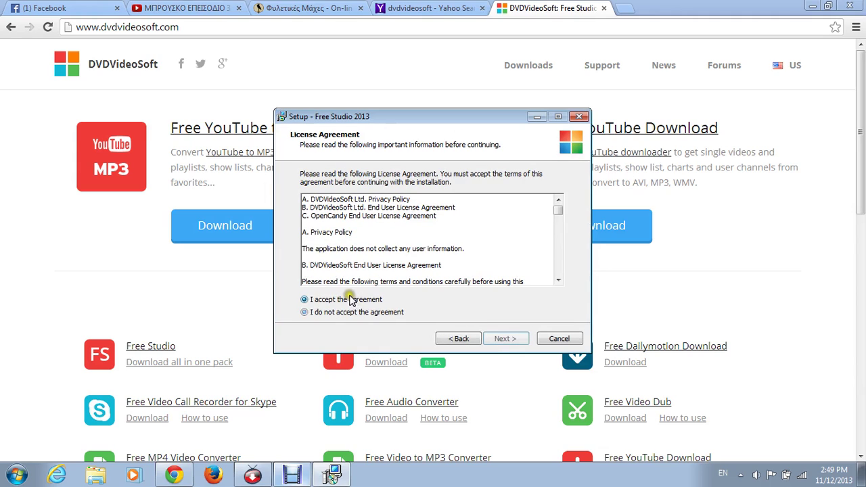
click(494, 341)
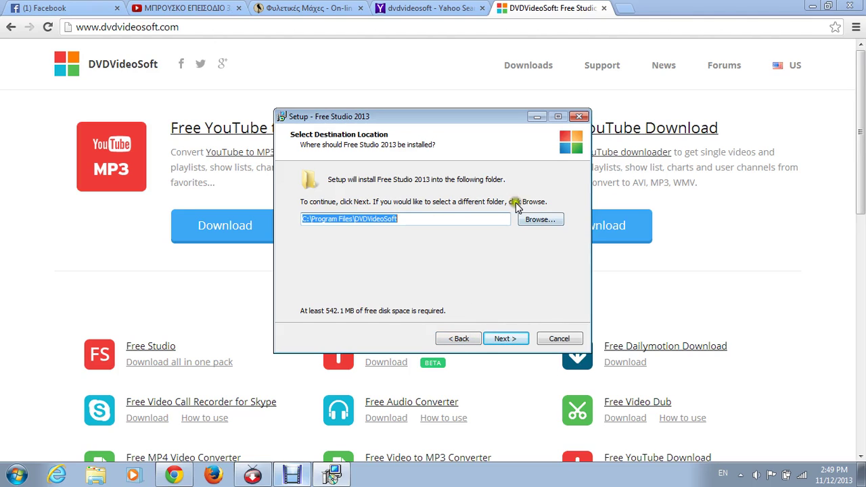
click(513, 340)
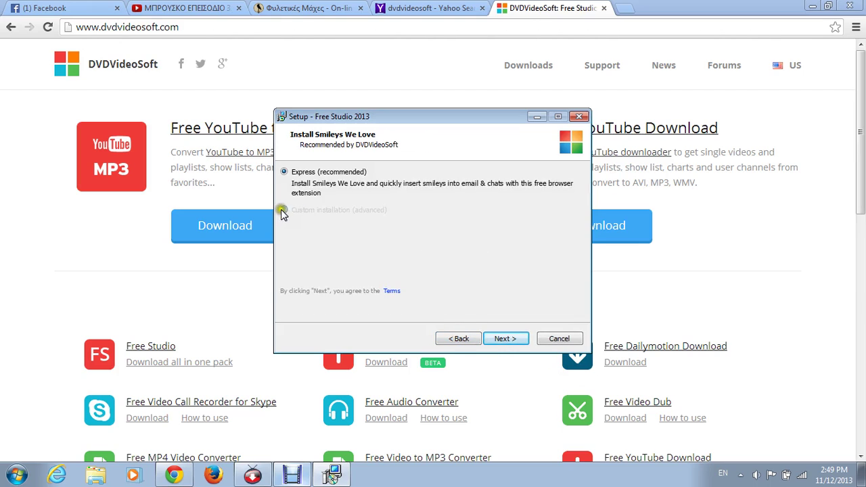
Choose the custom installation, decline the Smileys We Love add-on and continue the setup.
click(284, 210)
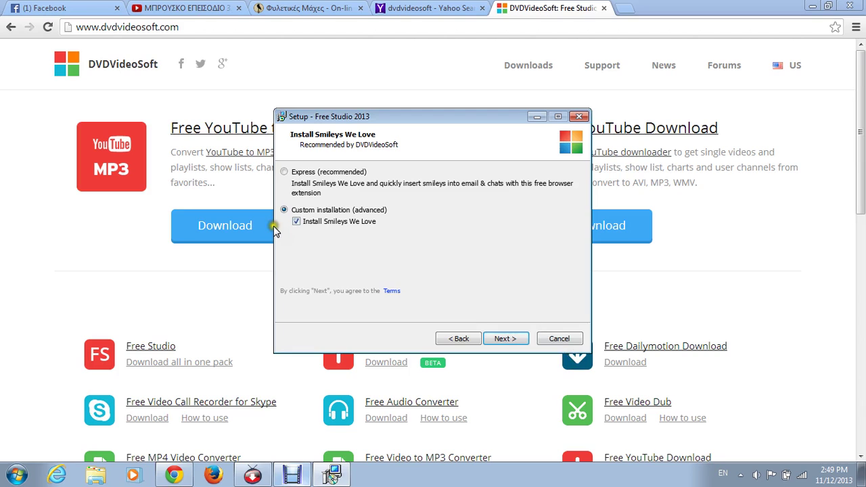
click(298, 221)
click(506, 338)
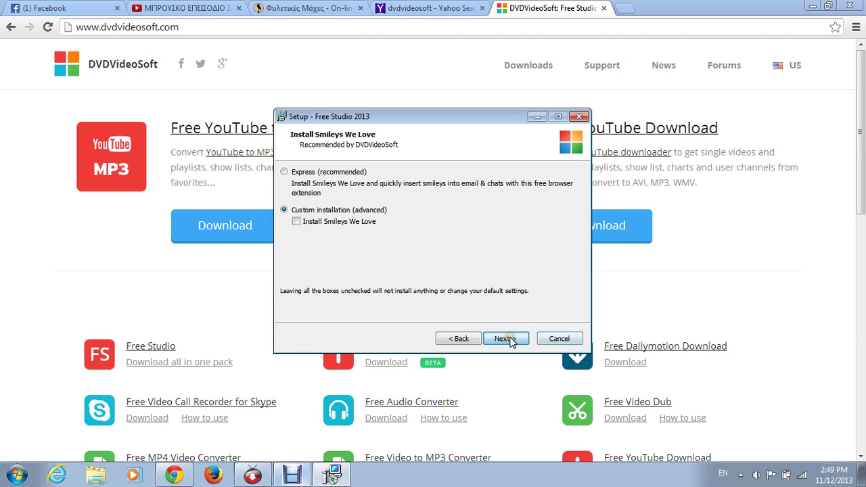
click(504, 338)
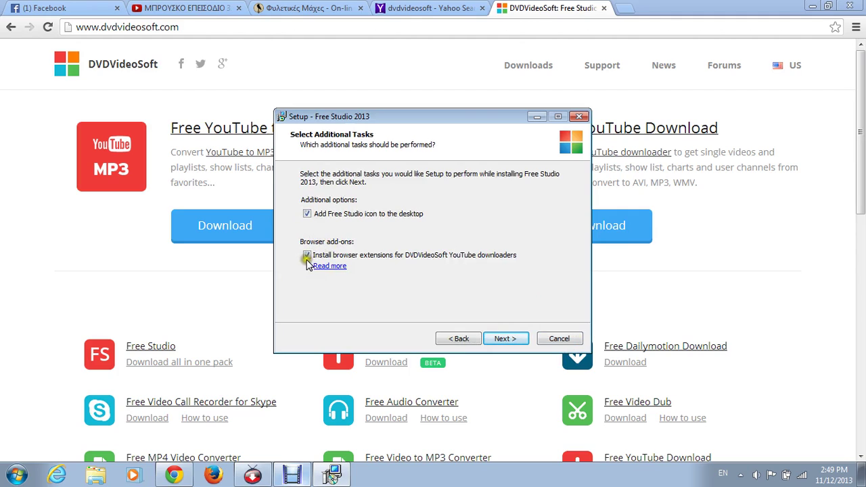
Exclude the browser extensions for DVDVideoSoft YouTube downloaders and start installing Free Studio.
click(307, 256)
click(505, 338)
click(507, 342)
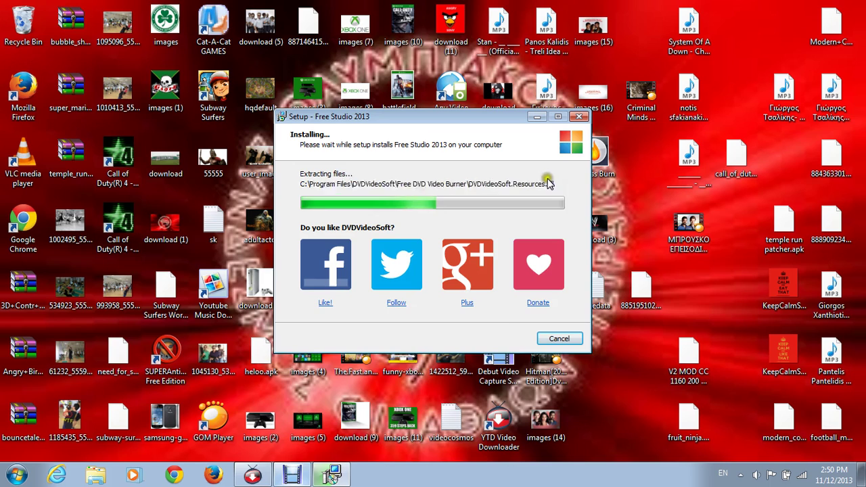
click(291, 476)
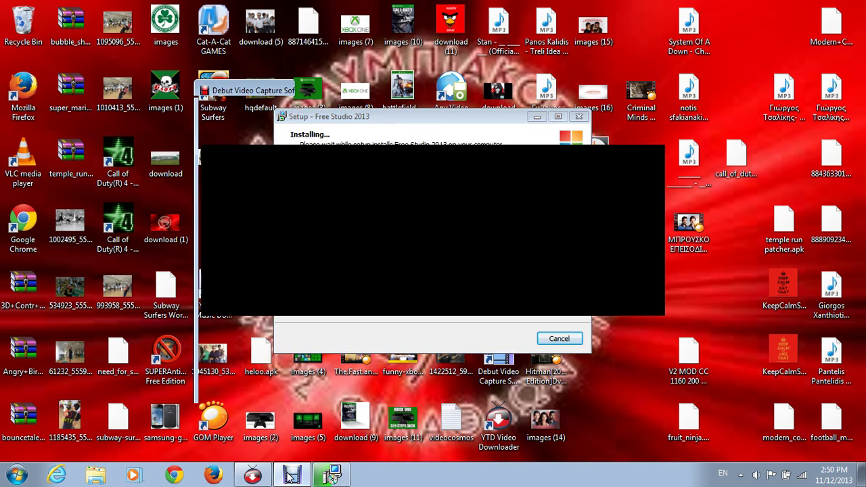
click(291, 475)
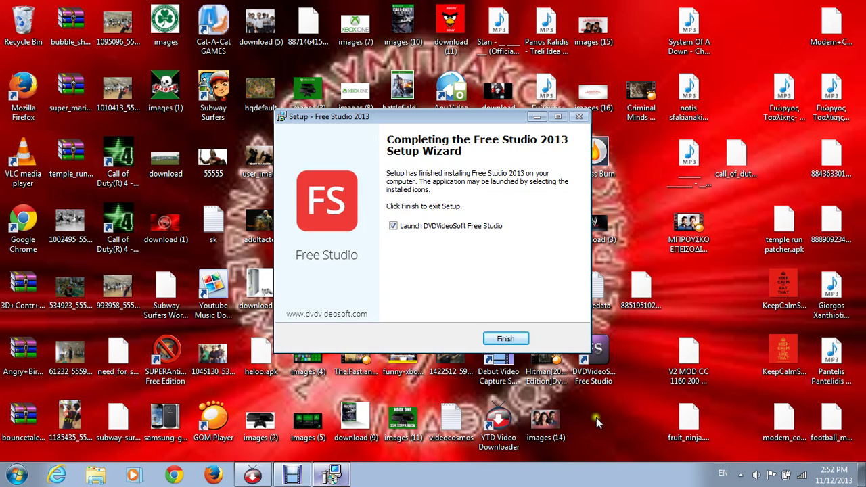
Finish the setup with Free Studio launching, and dismiss the GPU acceleration check in Free YouTube to MP3 Converter.
click(506, 339)
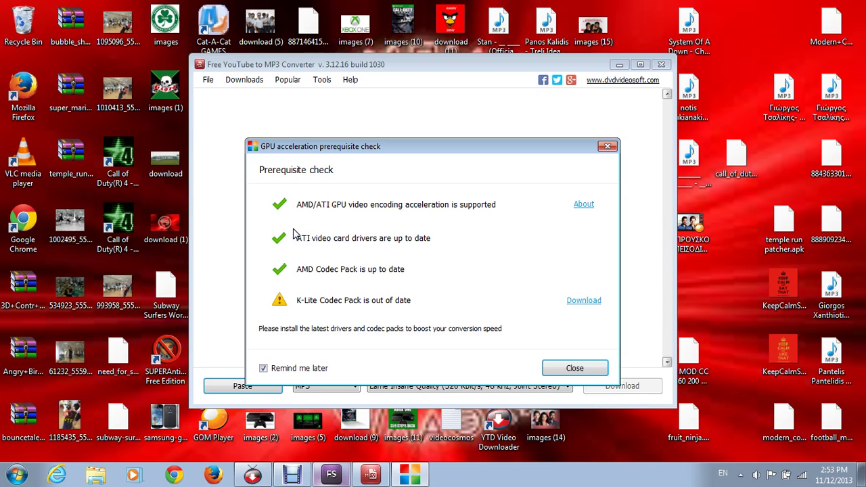
click(568, 367)
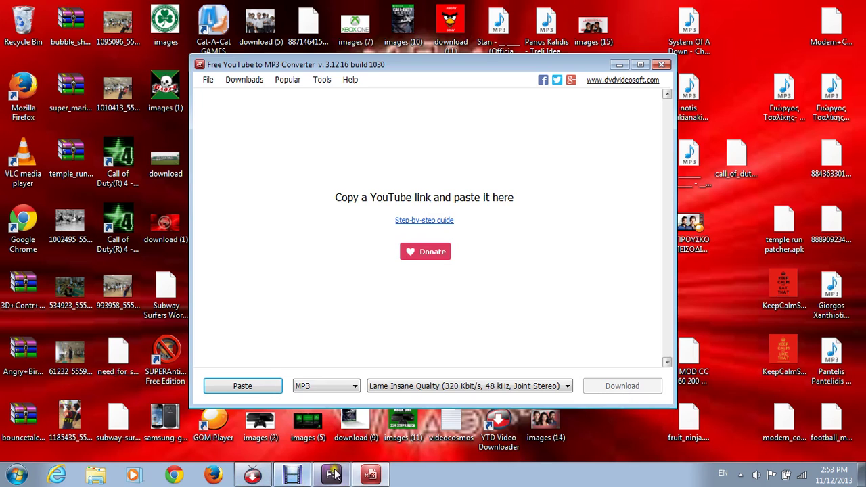
Switch to Chrome, open YouTube, go to the account's own channel and open its "Είμαι μια χαρά" video.
click(171, 470)
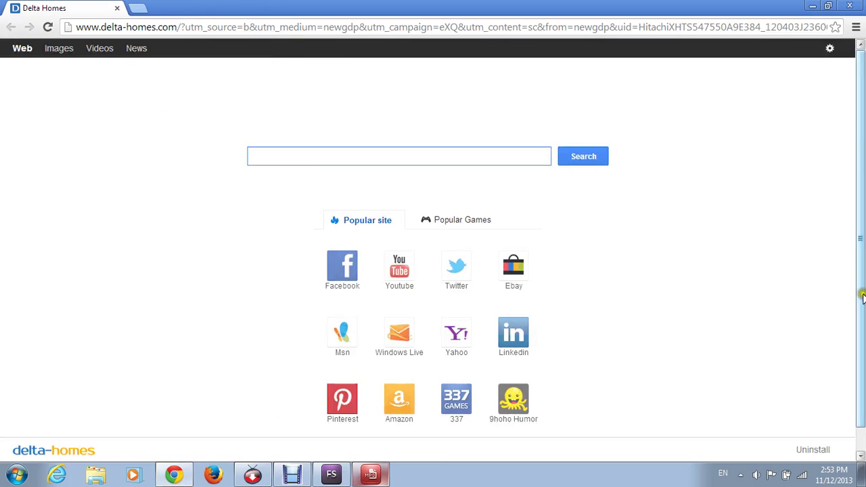
click(409, 267)
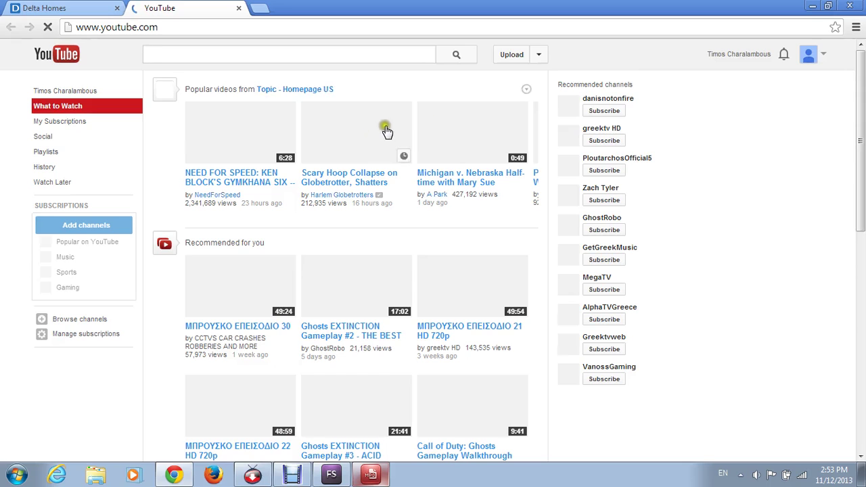
click(744, 54)
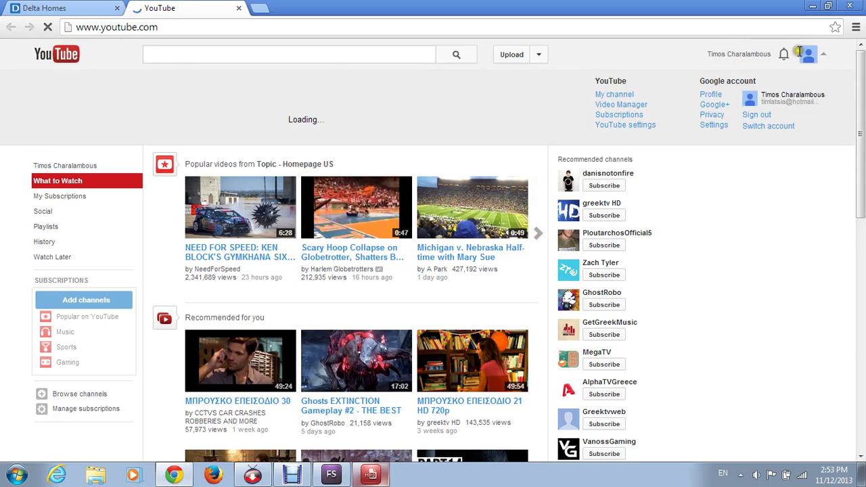
click(613, 94)
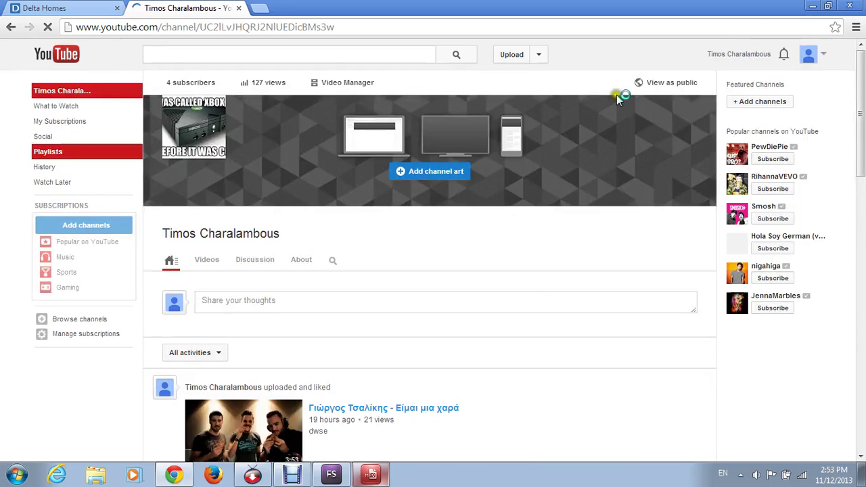
scroll(316, 245, down, 3)
click(261, 242)
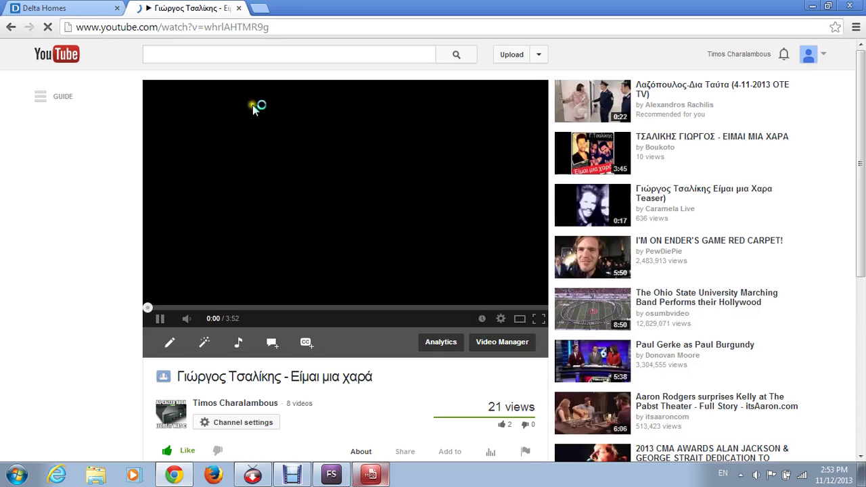
Copy the web address of the open YouTube video and pause its playback.
click(257, 27)
right_click(257, 27)
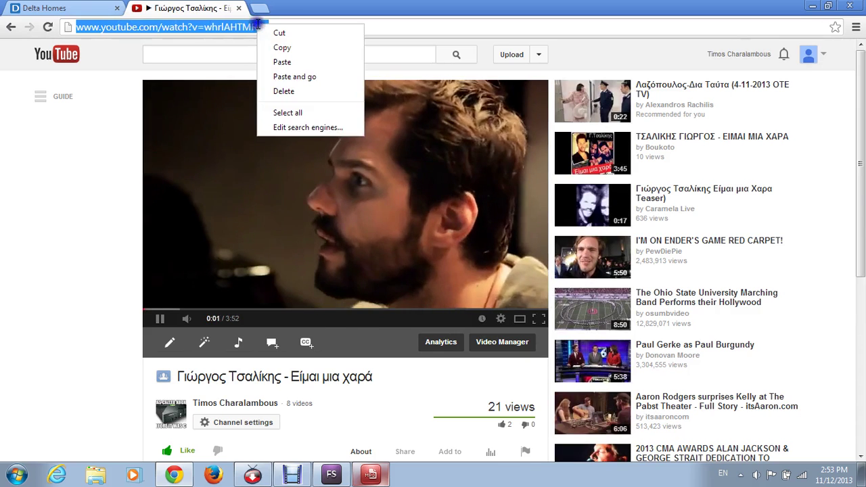
click(279, 48)
click(295, 169)
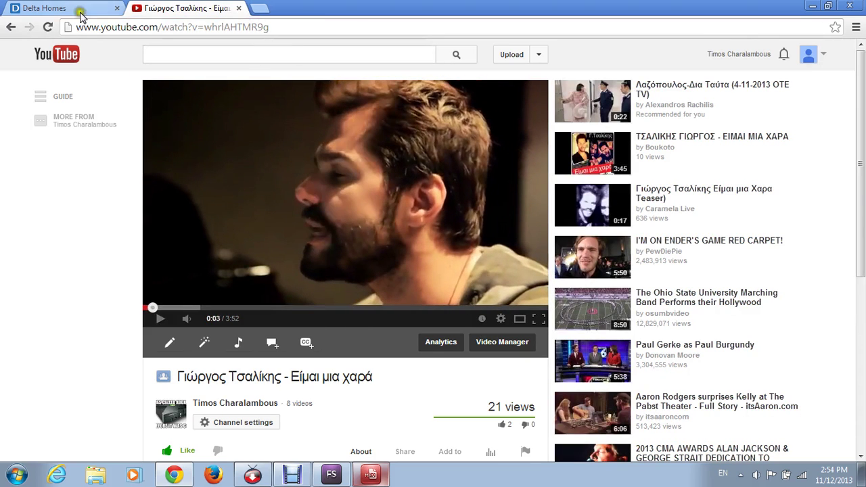
Switch to Free YouTube to MP3 Converter and paste the copied video link into it.
click(370, 474)
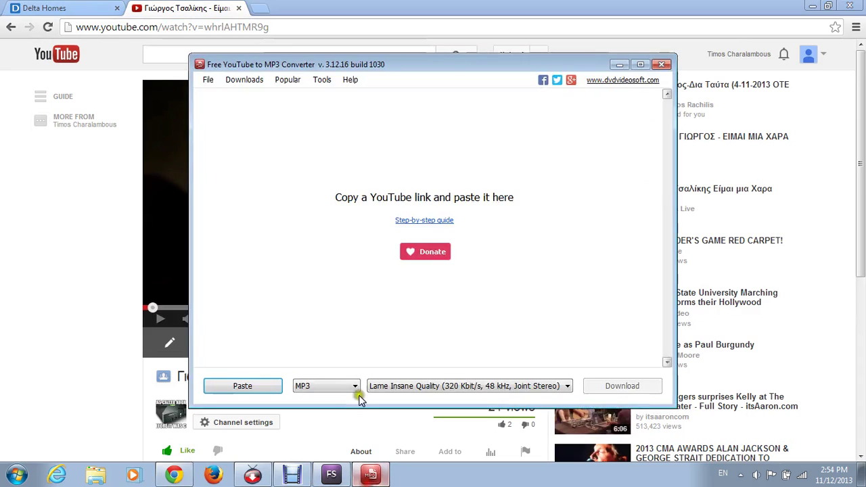
right_click(373, 164)
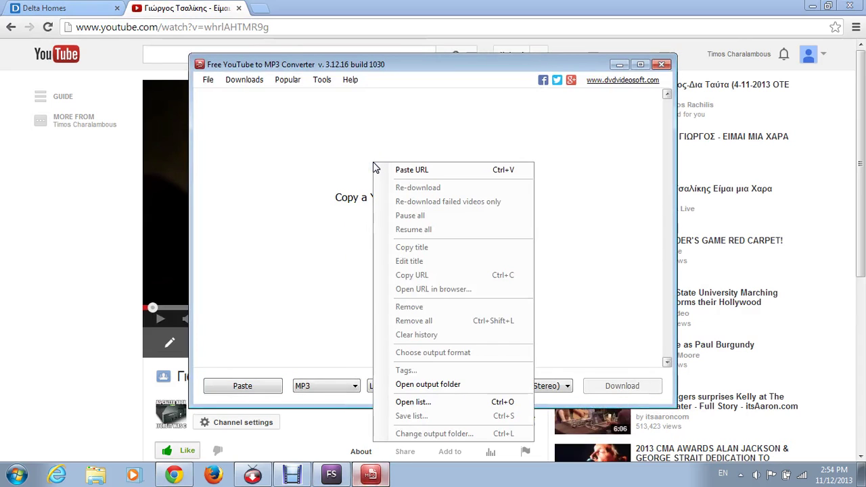
click(588, 310)
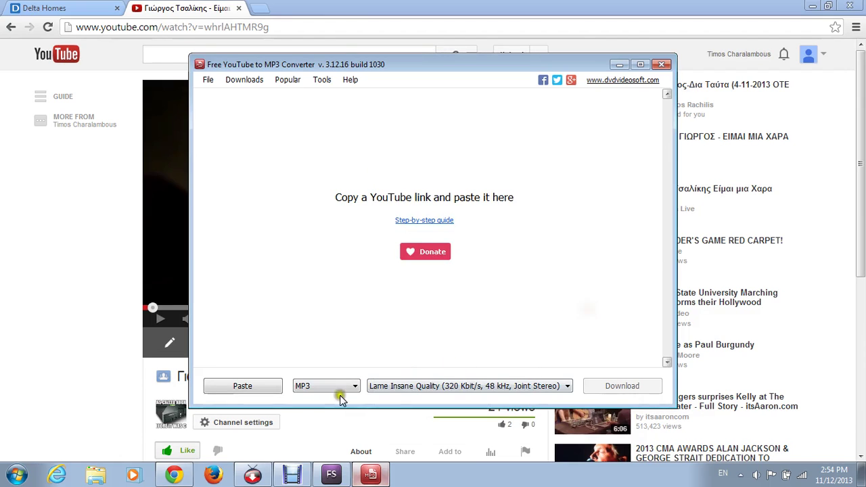
click(271, 385)
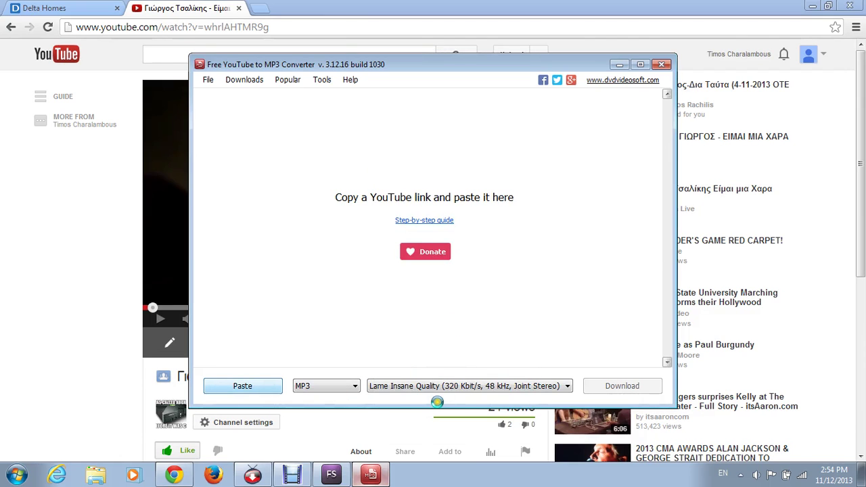